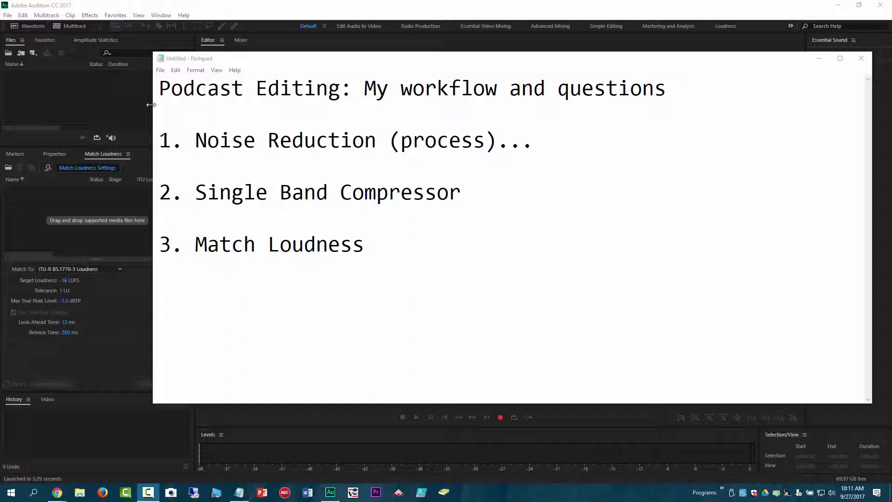
# - Start opening a file and browse into the 5 Things folder and its Audio Originals subfolder
pyautogui.click(122, 96)
pyautogui.click(8, 16)
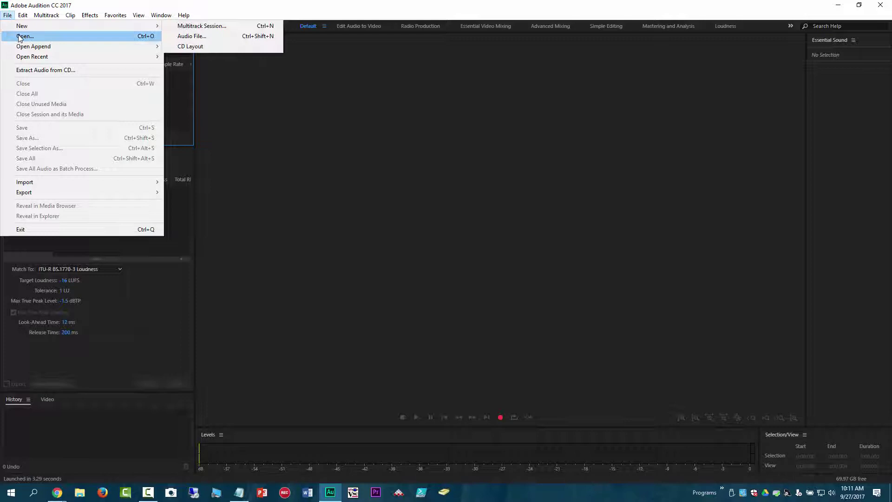
pyautogui.click(26, 39)
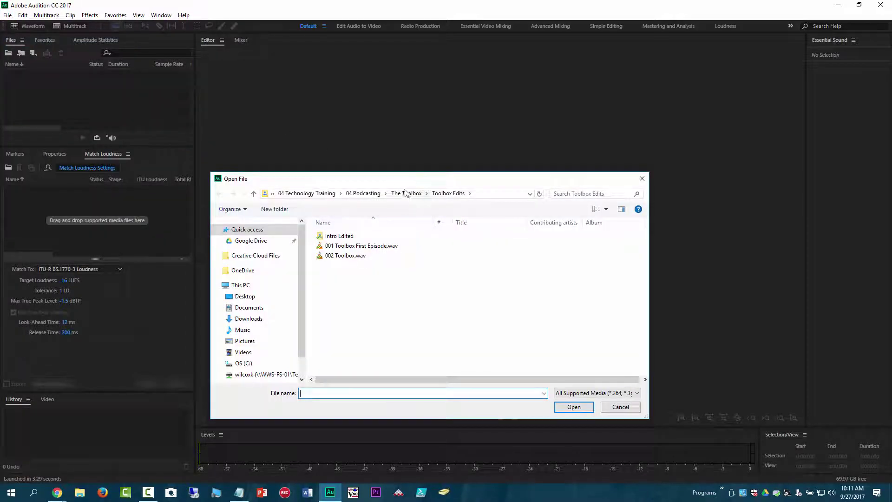
pyautogui.click(373, 195)
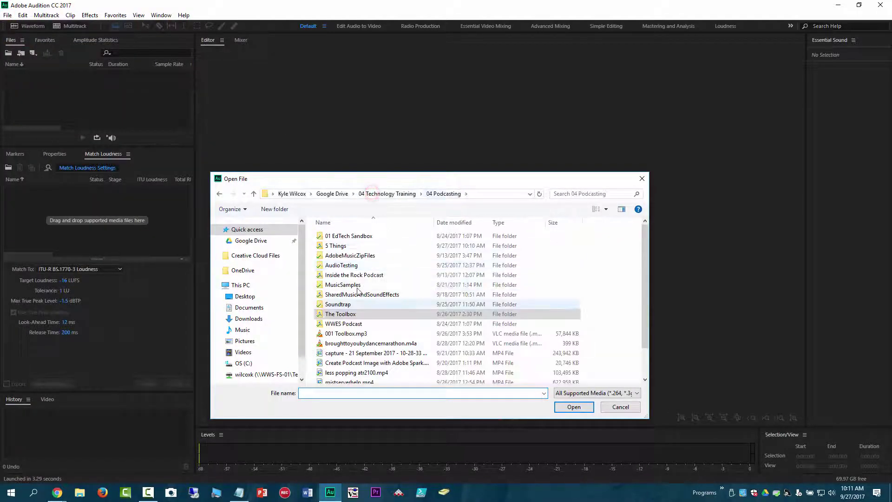
pyautogui.doubleClick(345, 246)
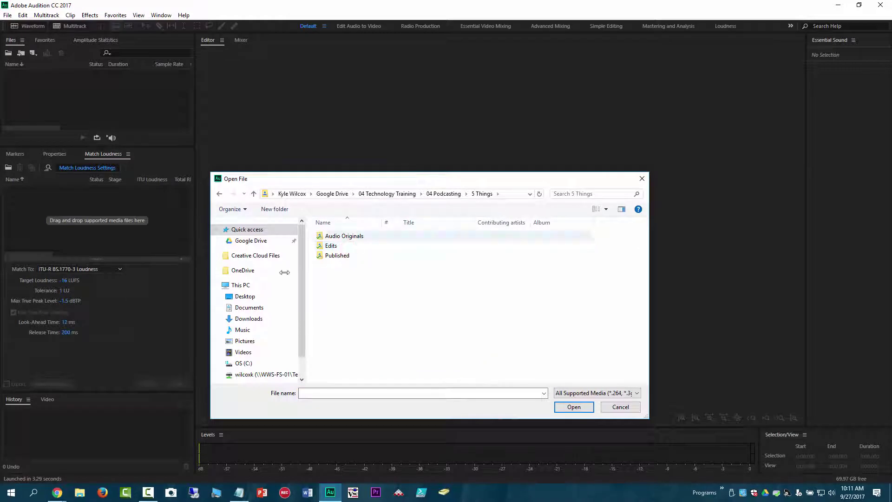
pyautogui.doubleClick(355, 240)
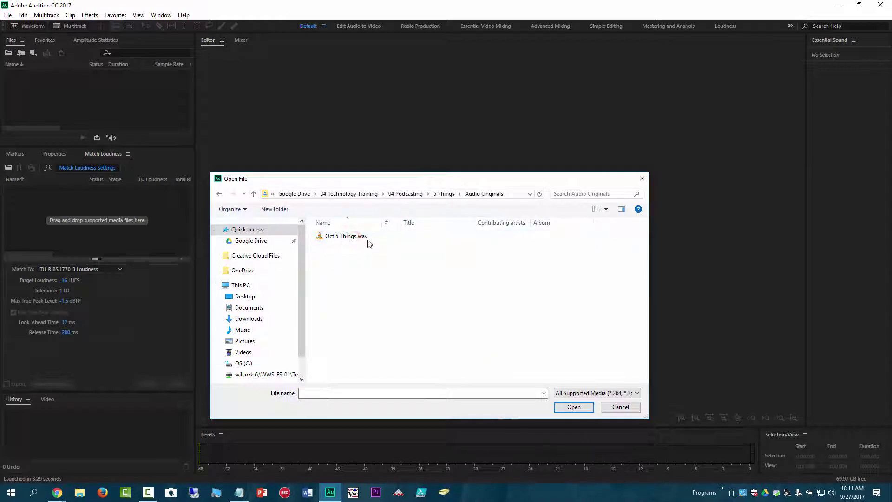
# - Check the Edits and Published folders, then open Oct 5 Things.wav from Edits
pyautogui.click(446, 195)
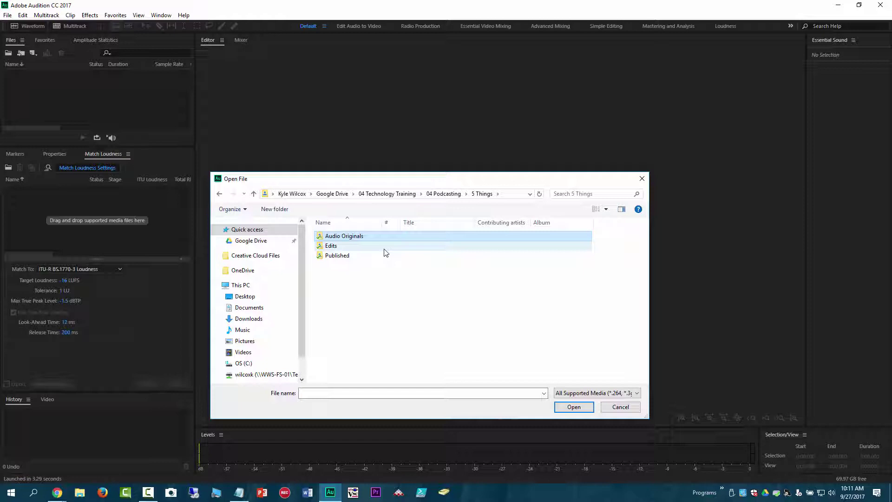
pyautogui.doubleClick(383, 247)
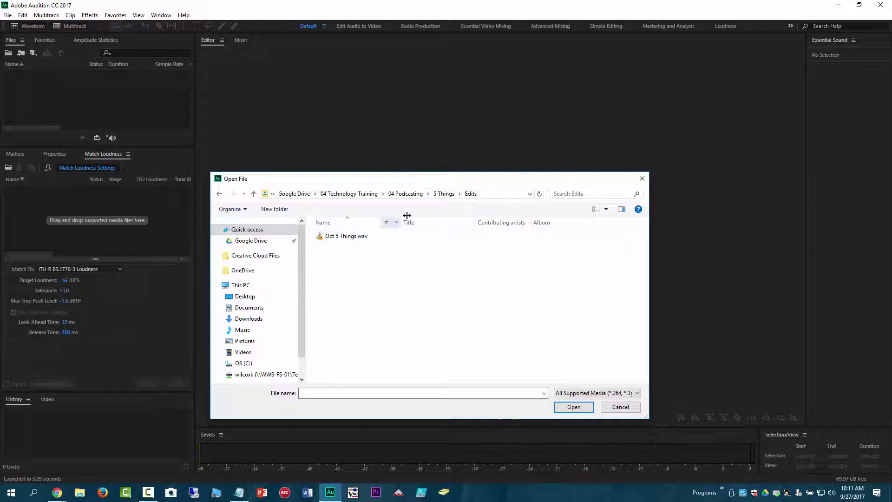
pyautogui.click(444, 194)
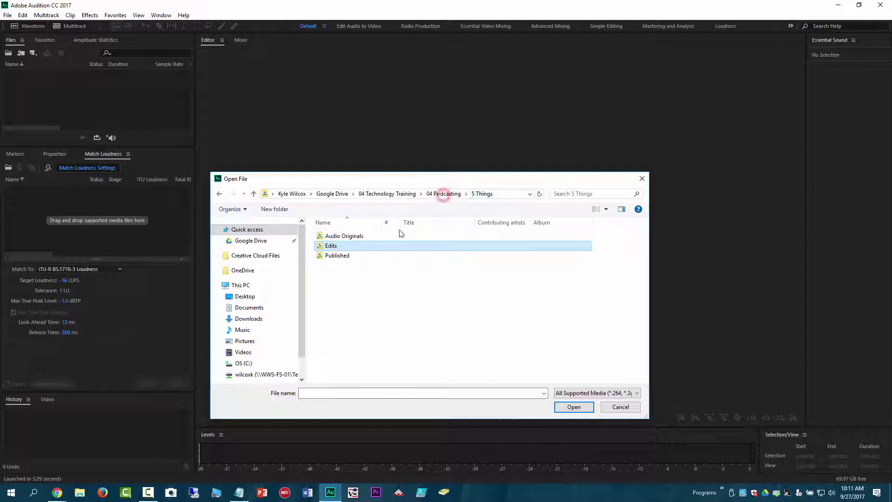
pyautogui.doubleClick(357, 257)
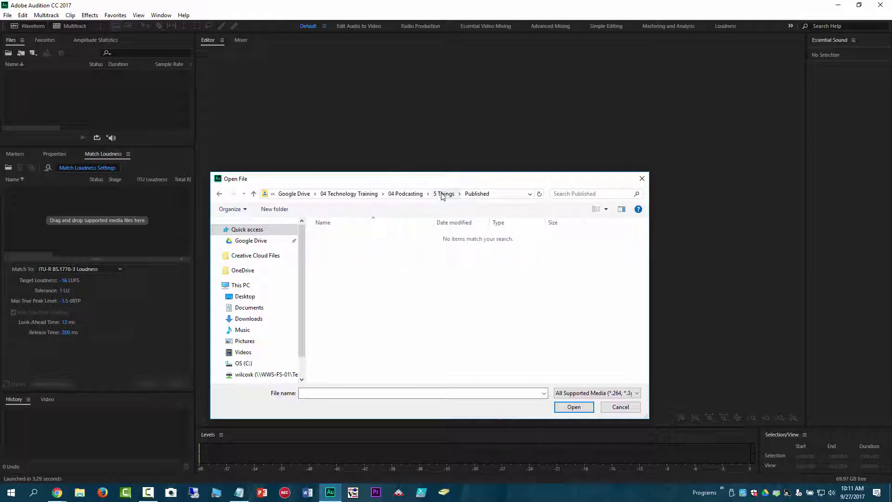
pyautogui.click(442, 194)
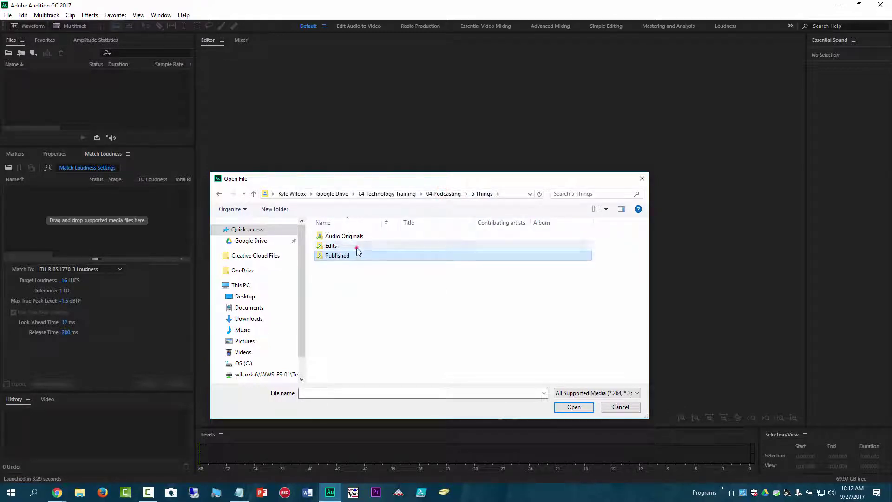
pyautogui.click(356, 248)
pyautogui.doubleClick(357, 248)
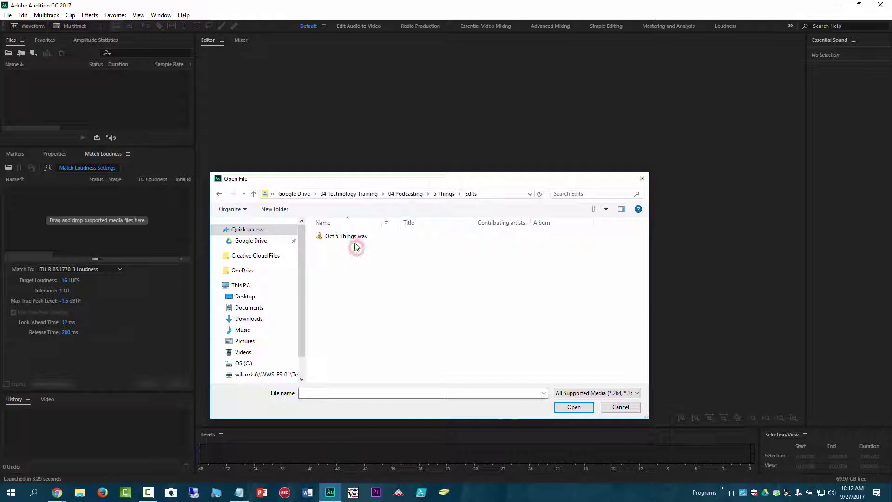
pyautogui.doubleClick(359, 238)
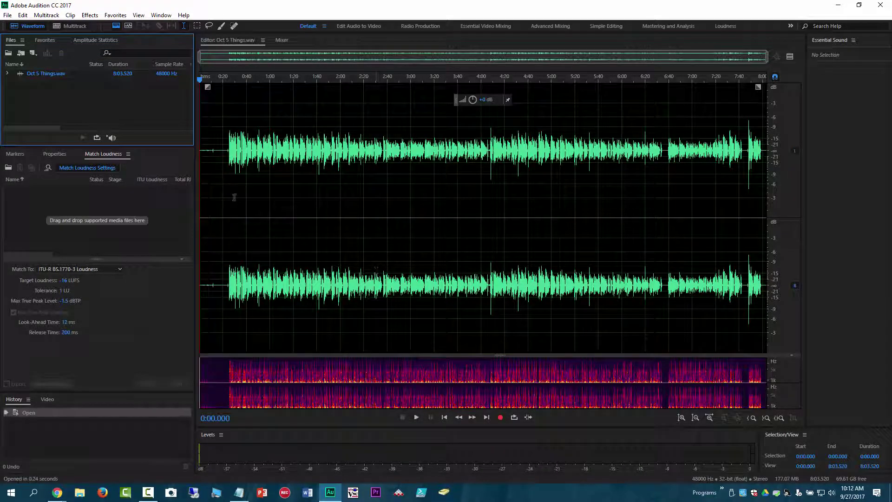
# - Zoom into the start and select the silence from about 0:12.3 to 0:23.6
pyautogui.scroll(5, 225, 205)
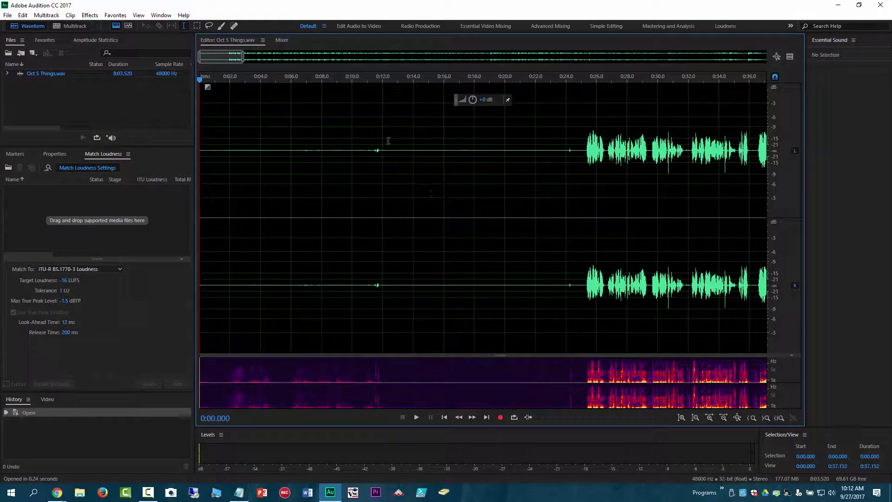
pyautogui.click(388, 141)
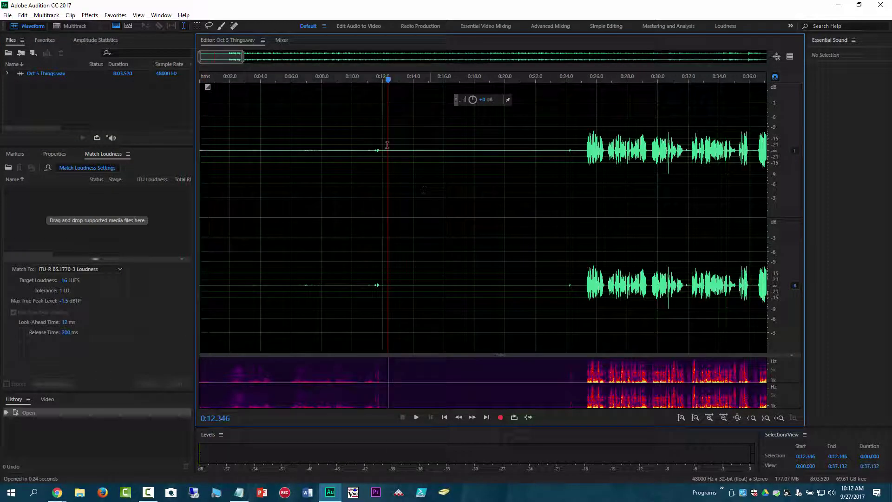
pyautogui.moveTo(387, 145); pyautogui.dragTo(561, 160)
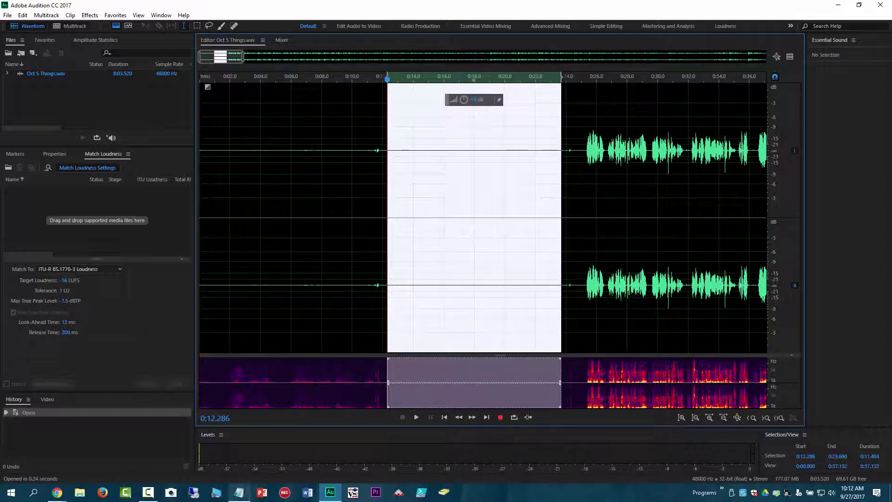
pyautogui.click(245, 496)
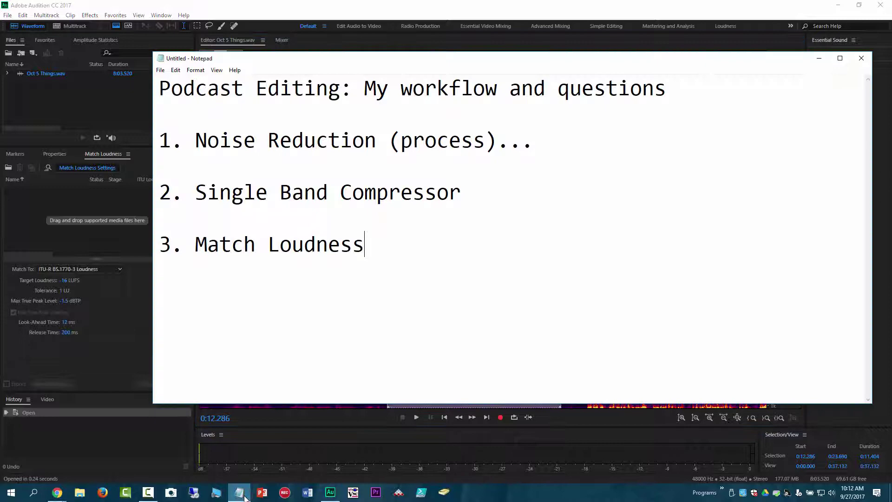
pyautogui.click(245, 497)
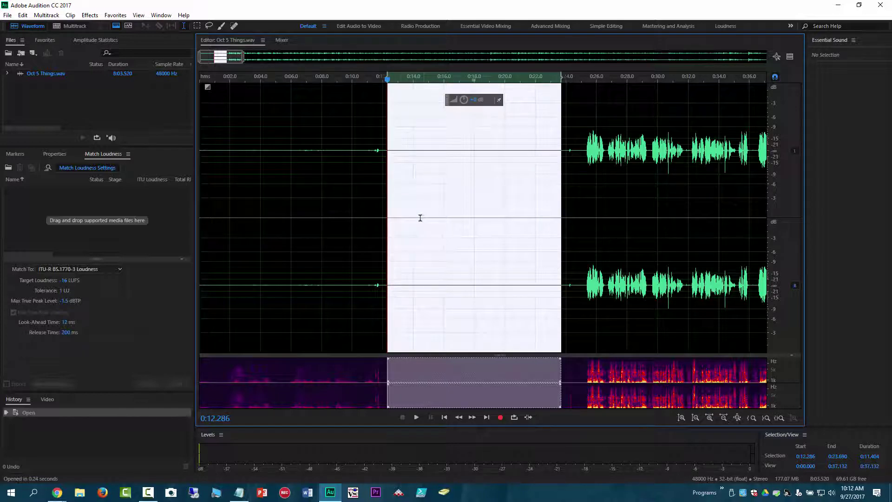
# - Reselect the silence from 0:12.3 to 0:22.6 and play it back to check
pyautogui.click(381, 180)
pyautogui.click(392, 145)
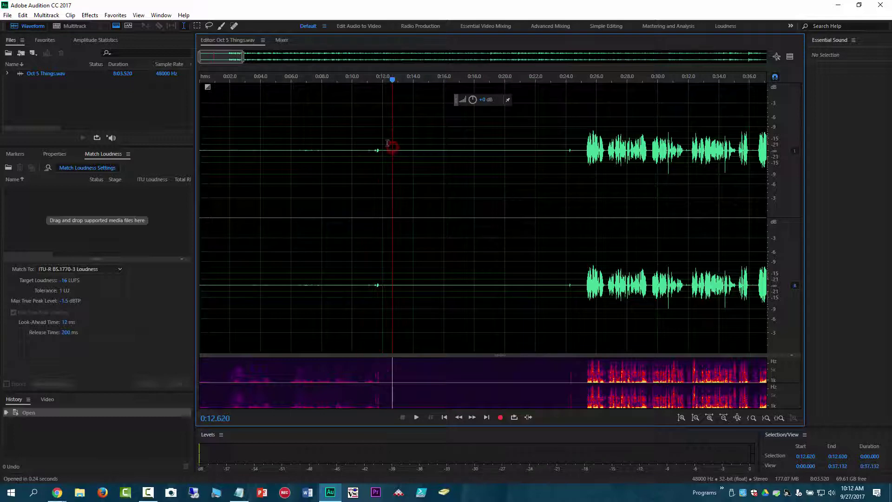
pyautogui.click(387, 143)
pyautogui.moveTo(386, 143); pyautogui.dragTo(544, 133)
pyautogui.moveTo(390, 85)
pyautogui.mouseDown()
pyautogui.moveTo(473, 85)
pyautogui.moveTo(387, 86)
pyautogui.mouseUp()
# - Refine the selection so it runs from 0:12.225 to 0:23.599
pyautogui.click(394, 145)
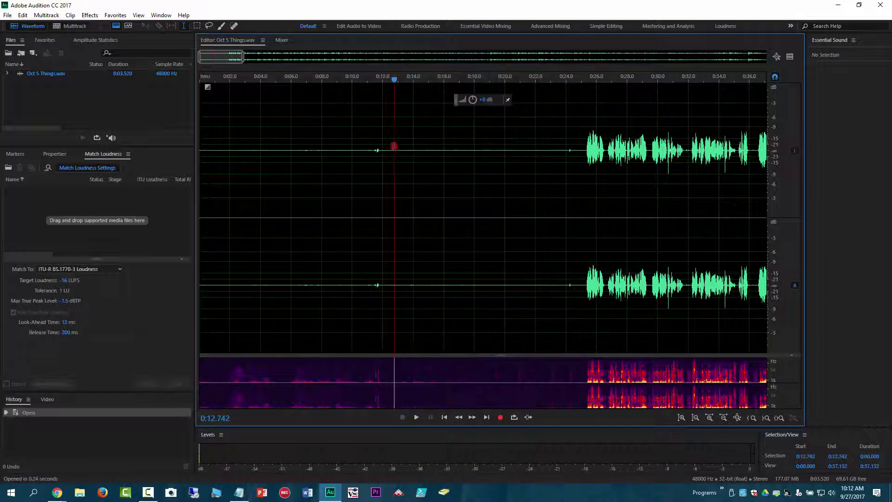
pyautogui.click(386, 145)
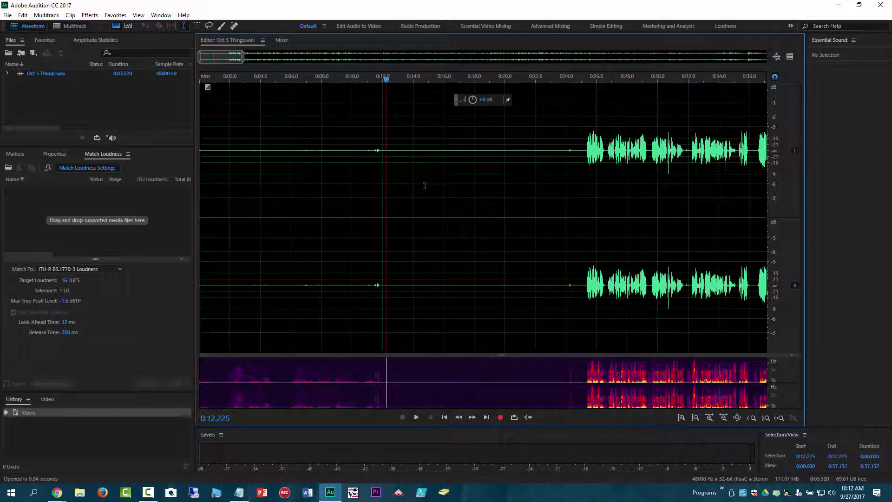
pyautogui.moveTo(384, 139); pyautogui.dragTo(560, 150)
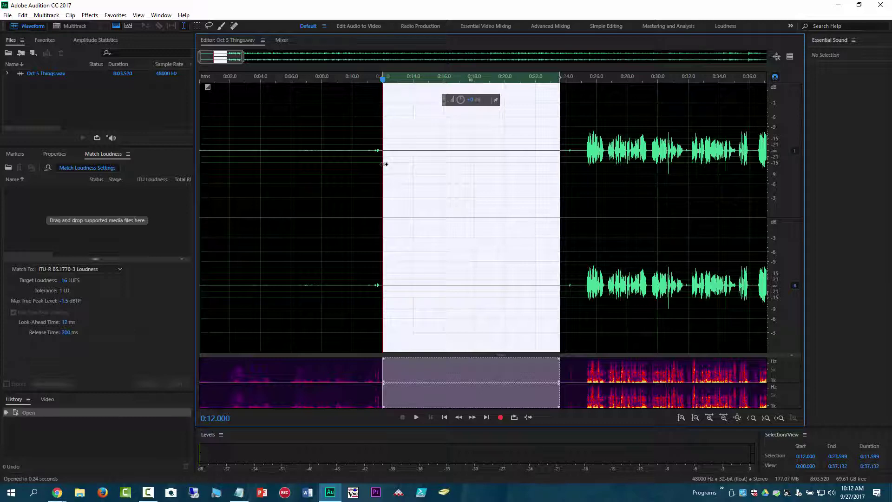
pyautogui.moveTo(383, 164); pyautogui.dragTo(386, 164)
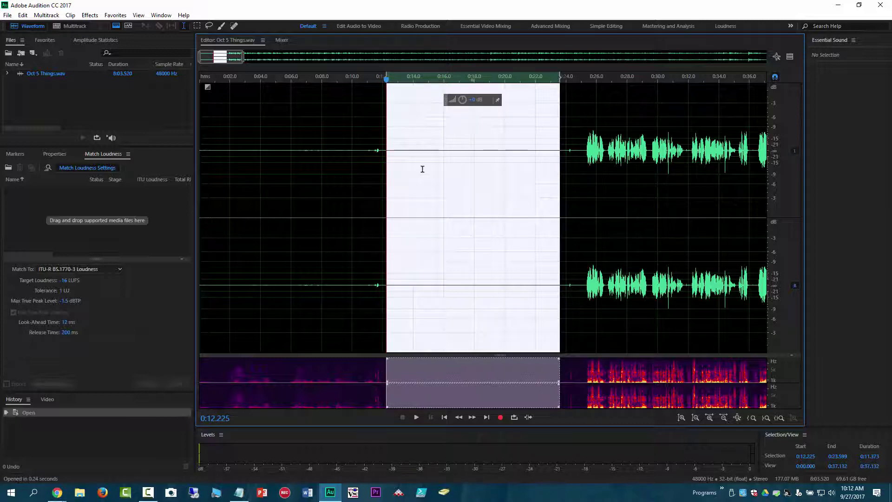
# - Capture a noise print from the selected silence and apply Noise Reduction (59%, 16 dB) to the whole file
pyautogui.click(95, 16)
pyautogui.moveTo(83, 179)
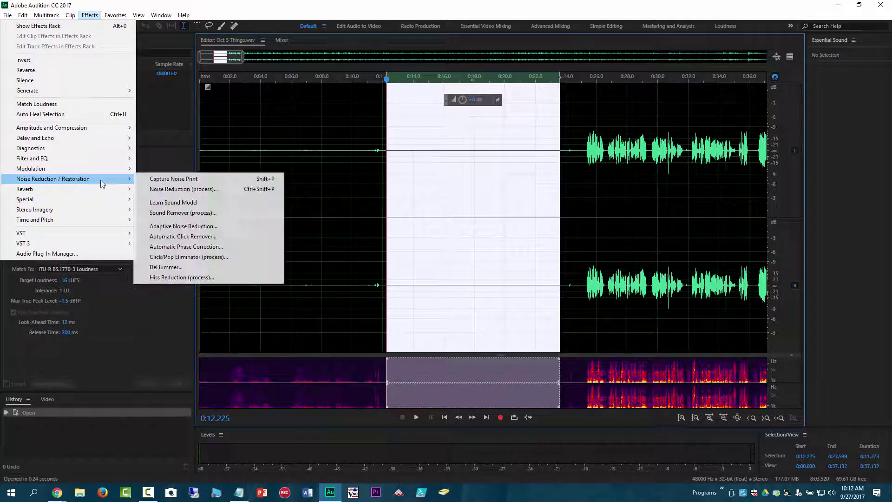
pyautogui.click(202, 190)
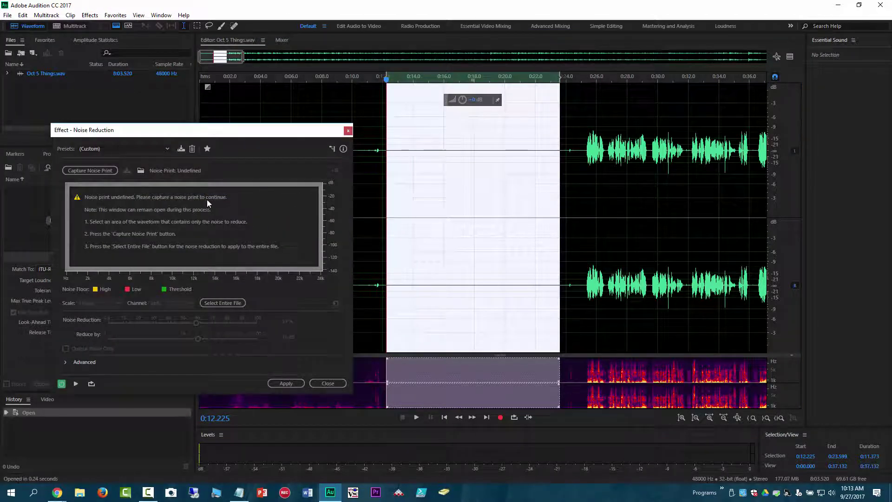
pyautogui.click(91, 170)
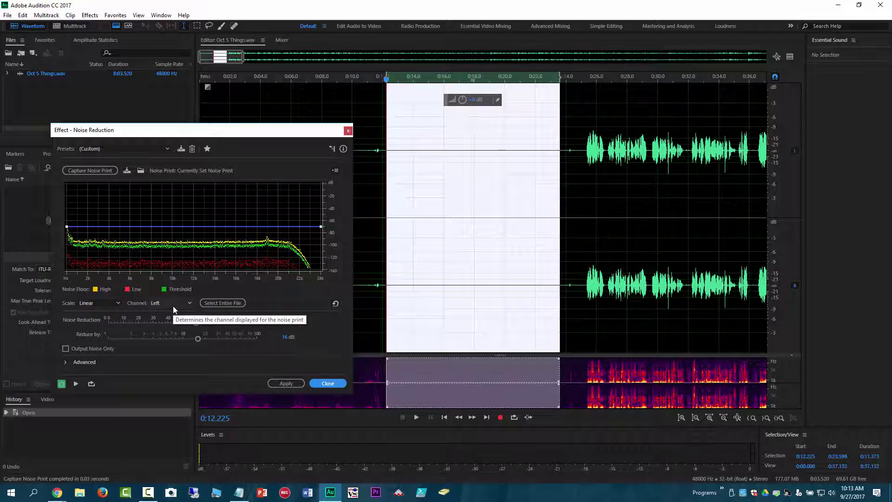
pyautogui.click(223, 302)
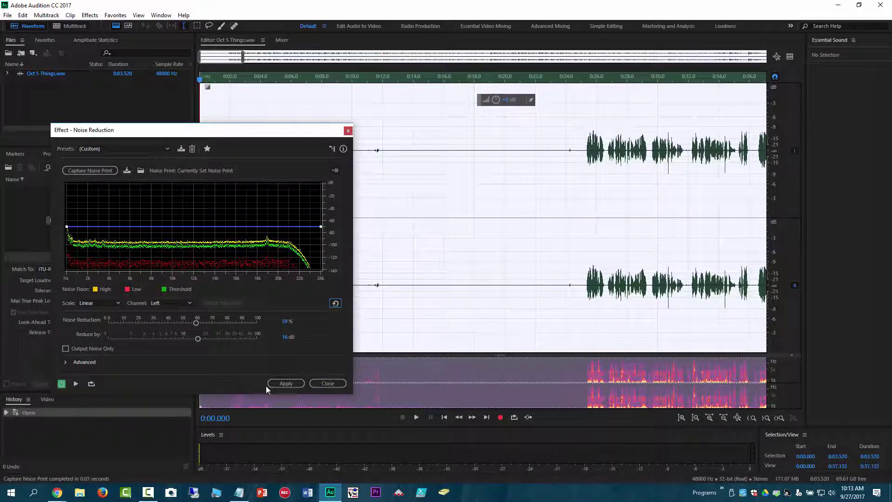
pyautogui.click(280, 381)
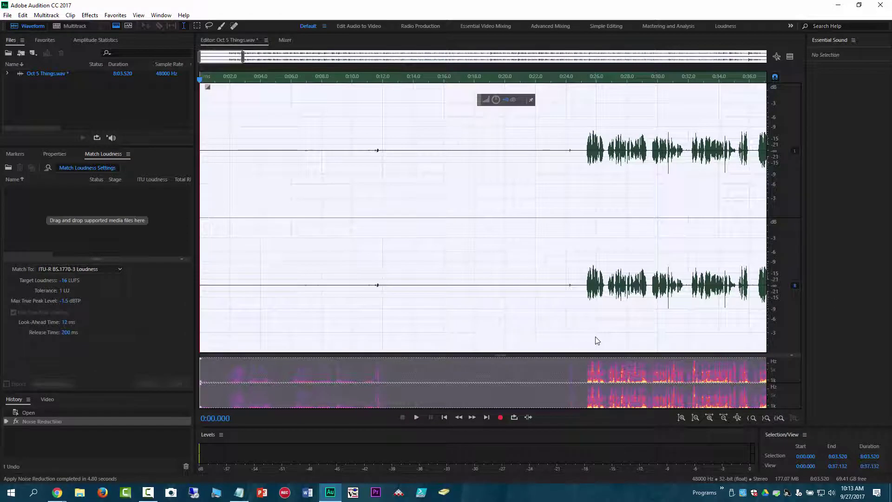
# - Find where speech begins and delete the silence from 0:00 to 0:24.724
pyautogui.click(580, 86)
pyautogui.press('space')
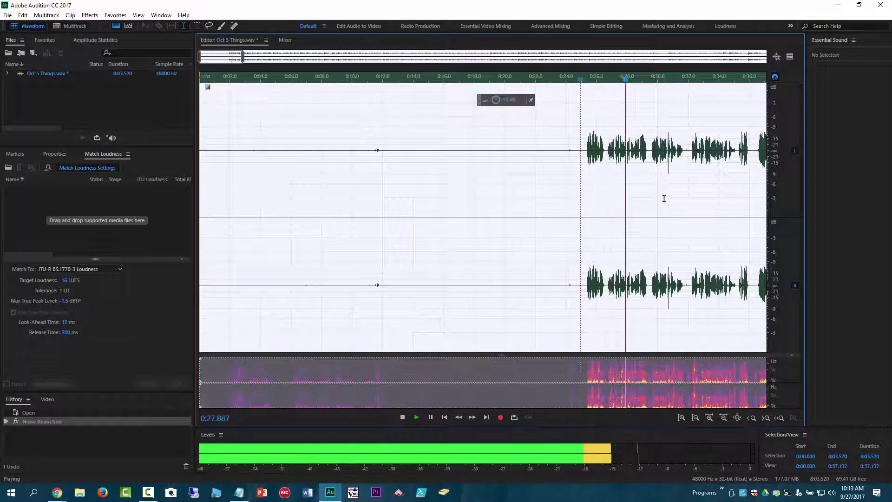
pyautogui.press('space')
pyautogui.moveTo(627, 82); pyautogui.dragTo(554, 88)
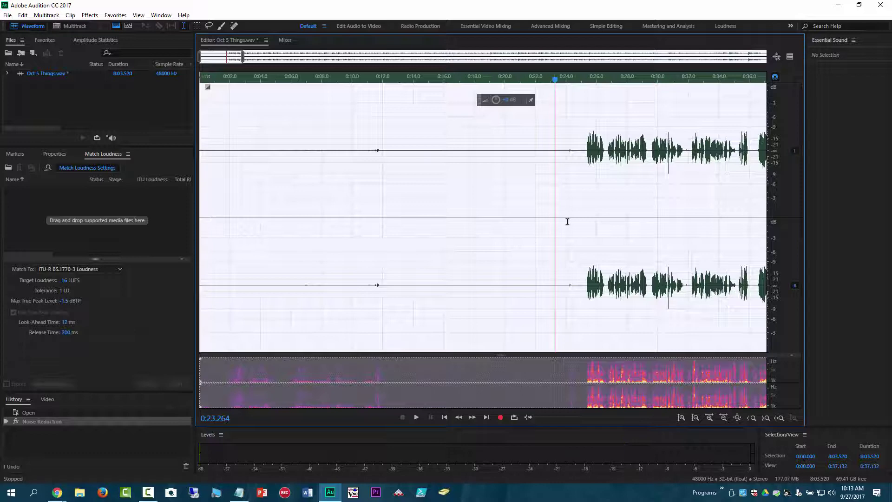
pyautogui.click(578, 151)
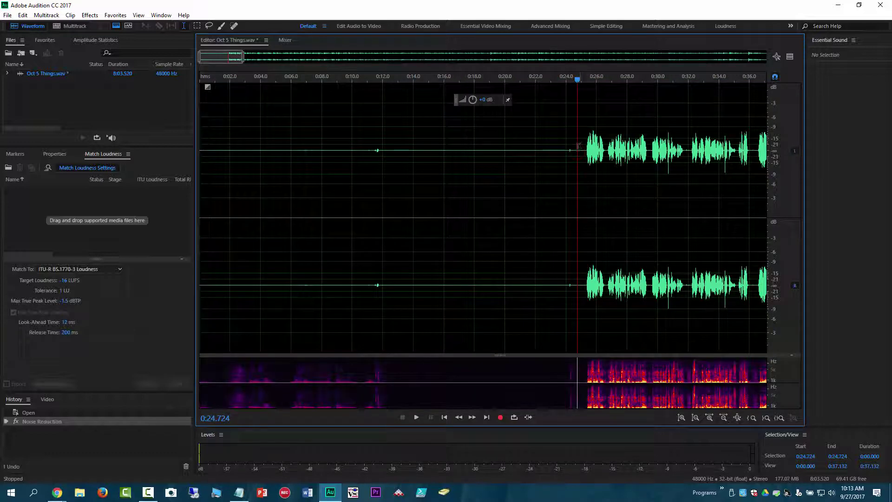
pyautogui.moveTo(577, 148); pyautogui.dragTo(200, 153)
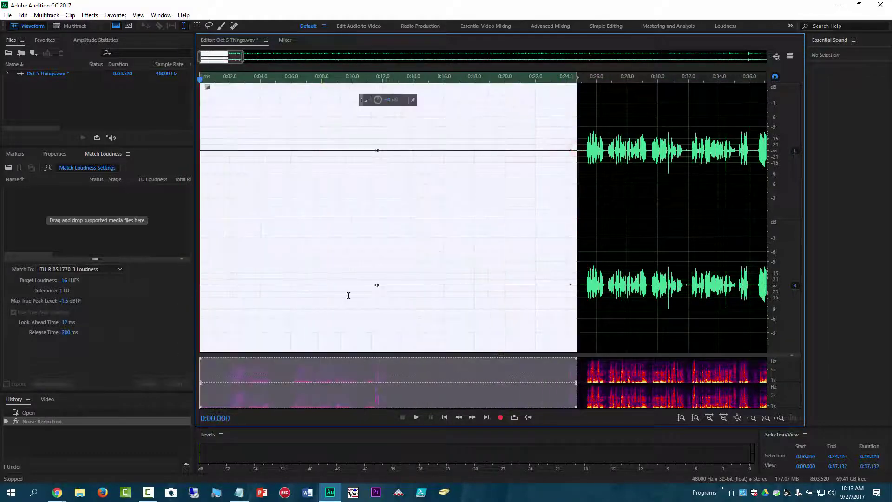
pyautogui.press('Delete')
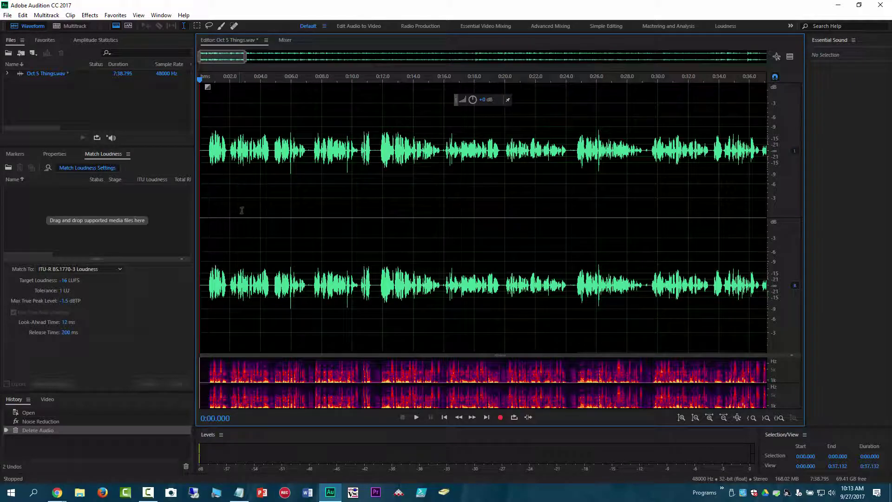
# - Scrub through the trimmed 7:38.795 file and zoom out to view all of it
pyautogui.click(256, 170)
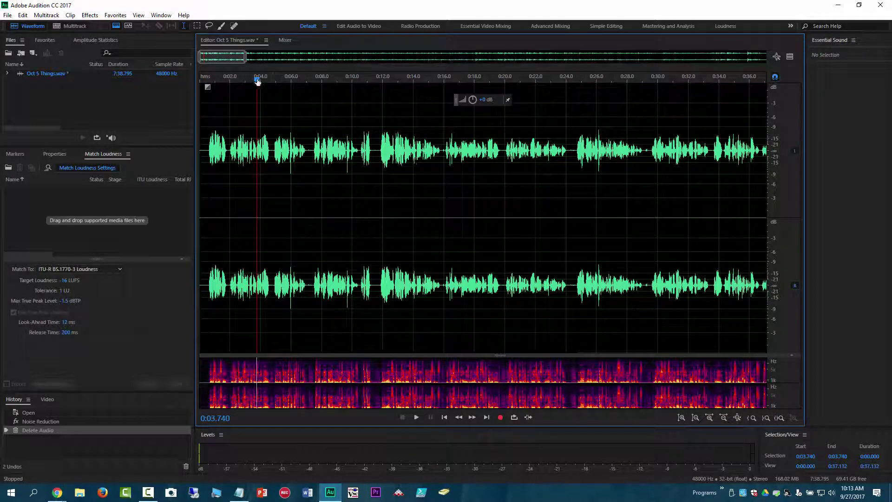
pyautogui.moveTo(258, 82); pyautogui.dragTo(547, 76)
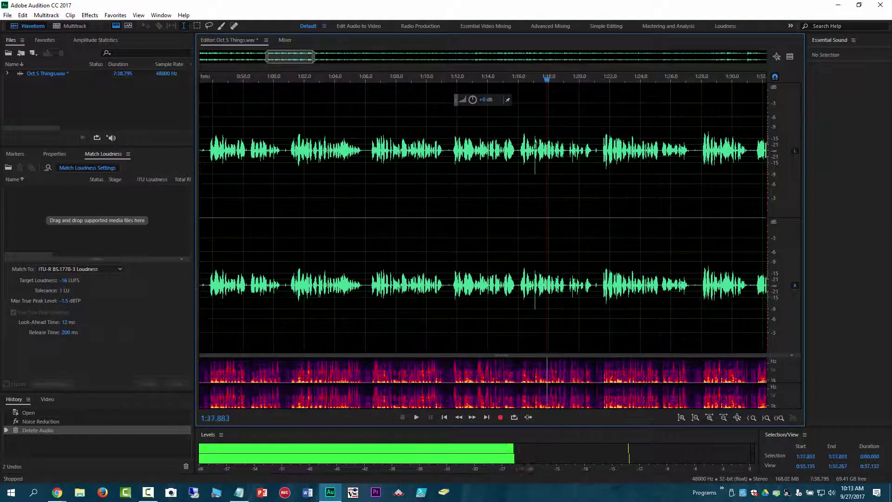
pyautogui.scroll(-6, 516, 224)
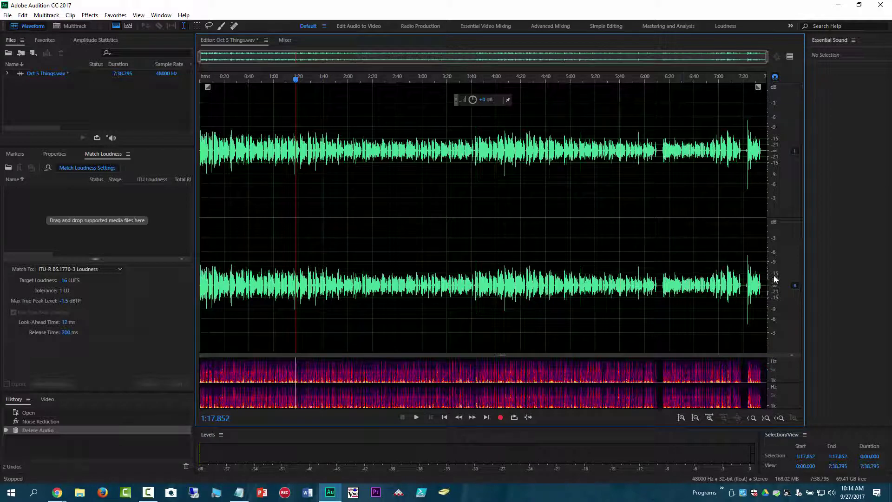
pyautogui.click(238, 492)
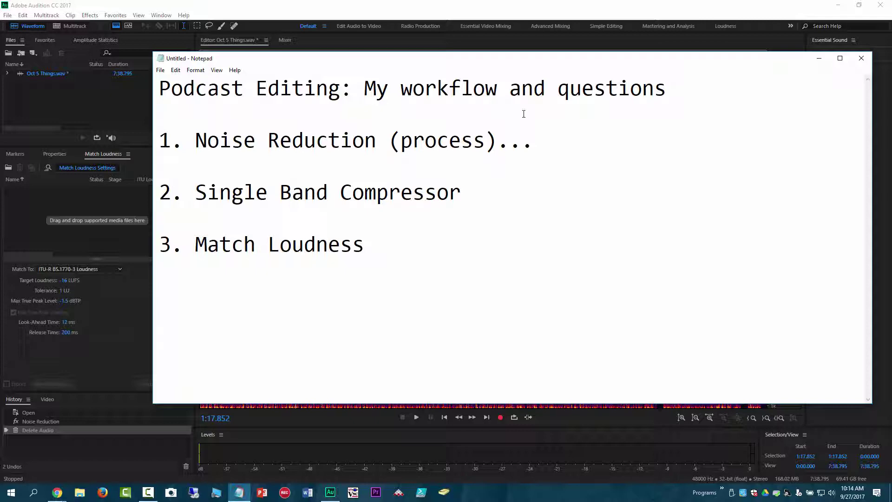
pyautogui.moveTo(497, 62); pyautogui.dragTo(527, 285)
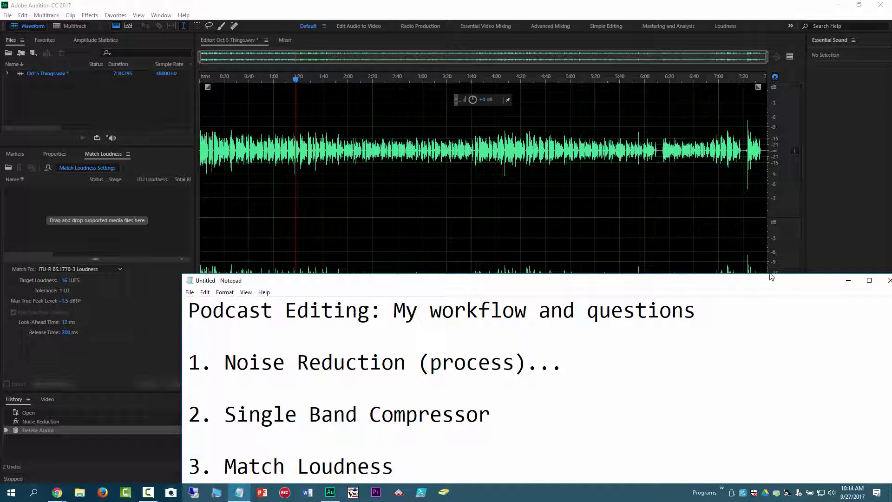
pyautogui.moveTo(734, 285); pyautogui.dragTo(689, 259)
pyautogui.click(802, 253)
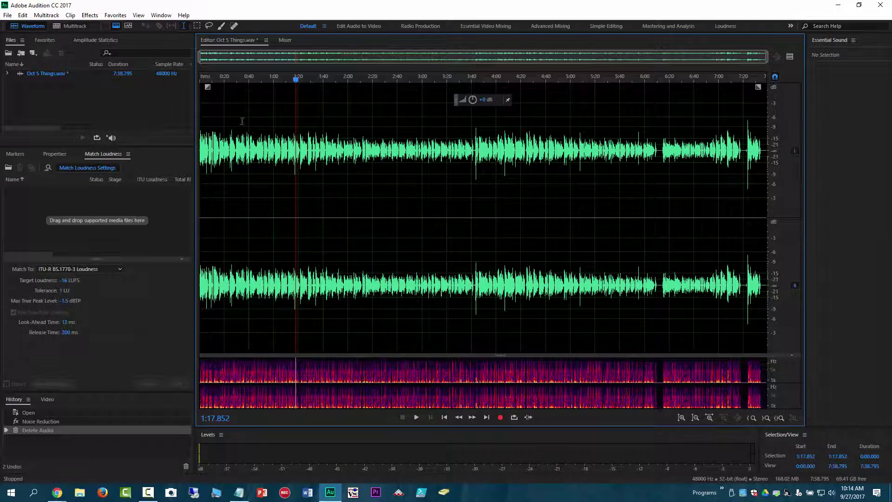
# - Open the Amplitude and Compression Single-band Compressor set to -15 dB threshold, 3:1 ratio, 150 ms release
pyautogui.click(90, 15)
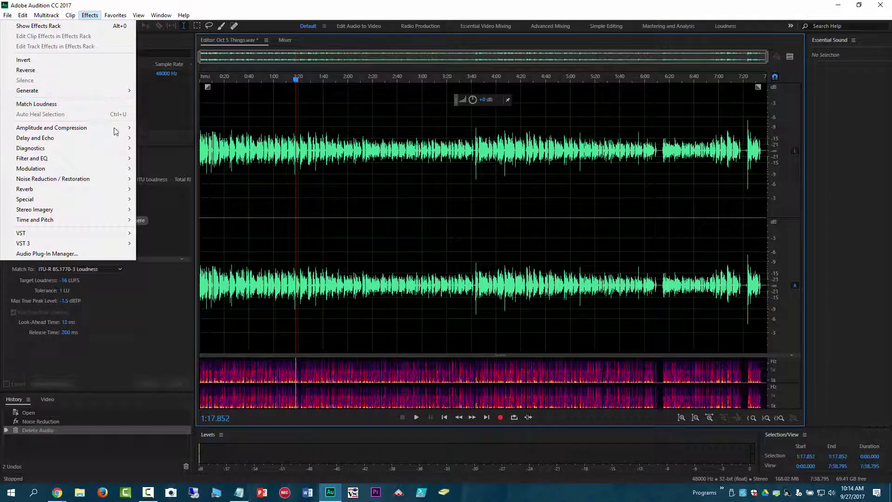
pyautogui.moveTo(115, 131)
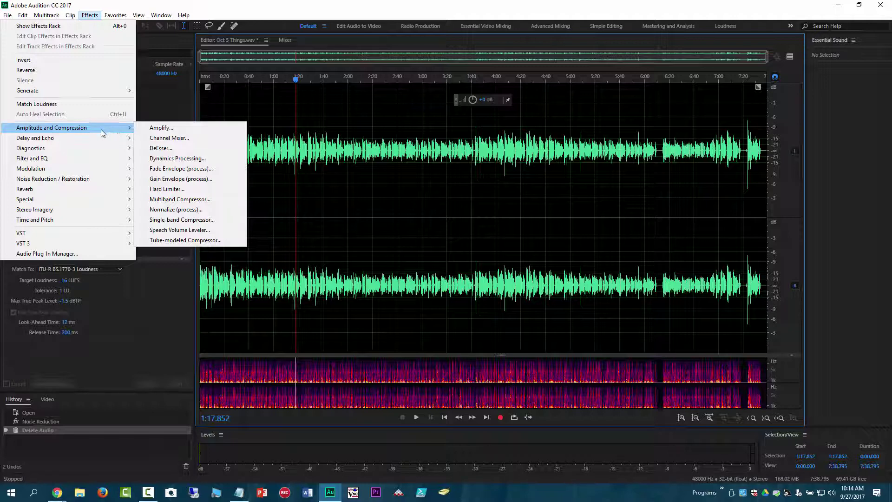
pyautogui.click(200, 220)
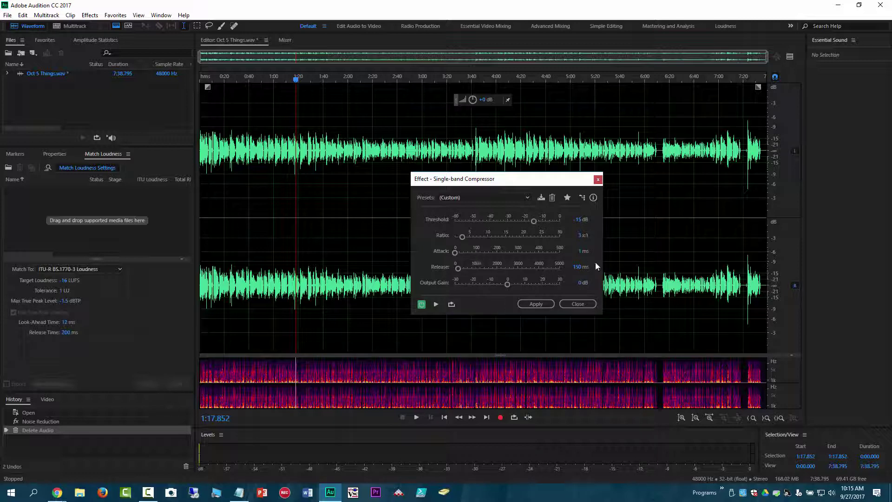
pyautogui.click(536, 304)
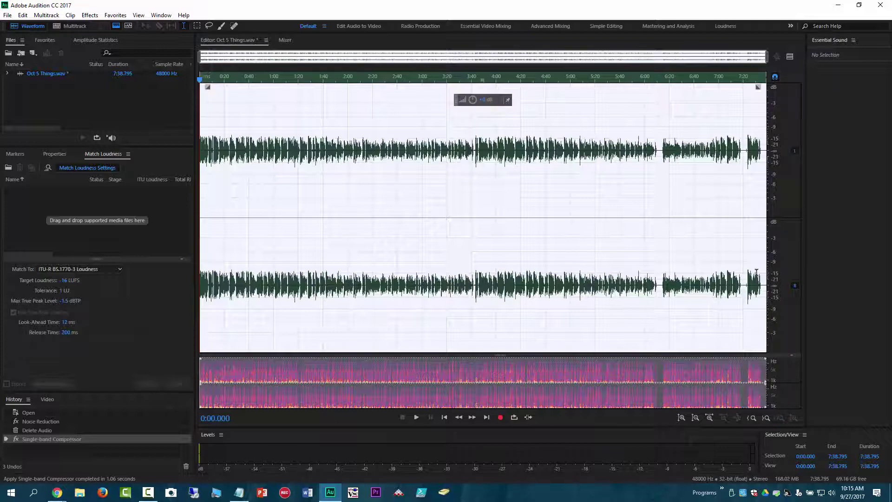
pyautogui.press('=')
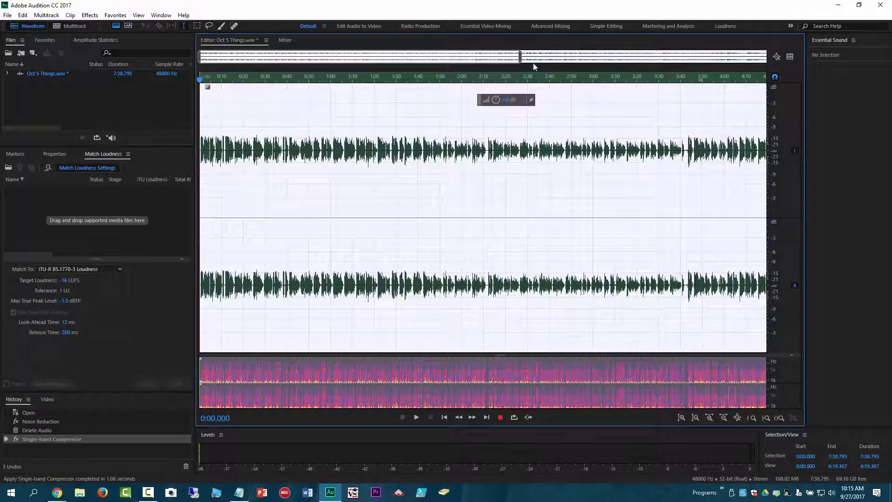
pyautogui.click(736, 56)
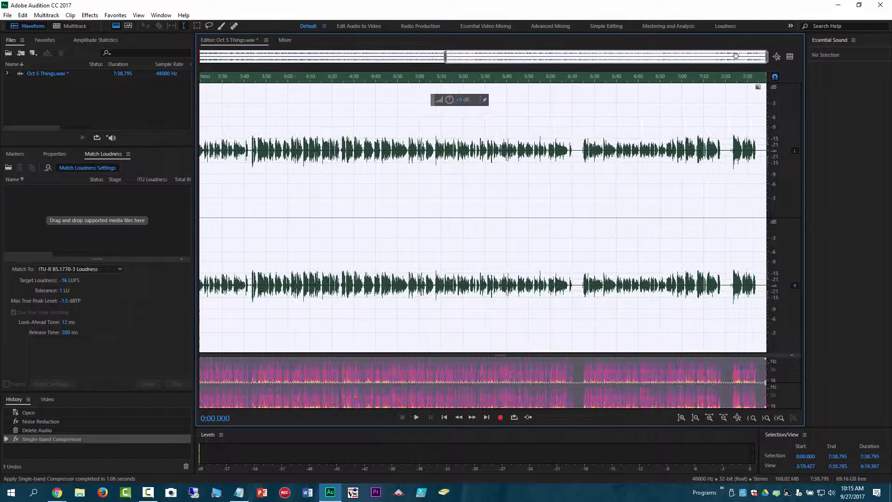
pyautogui.press('=')
pyautogui.press('=')
pyautogui.press('-')
pyautogui.press('-')
pyautogui.press('-')
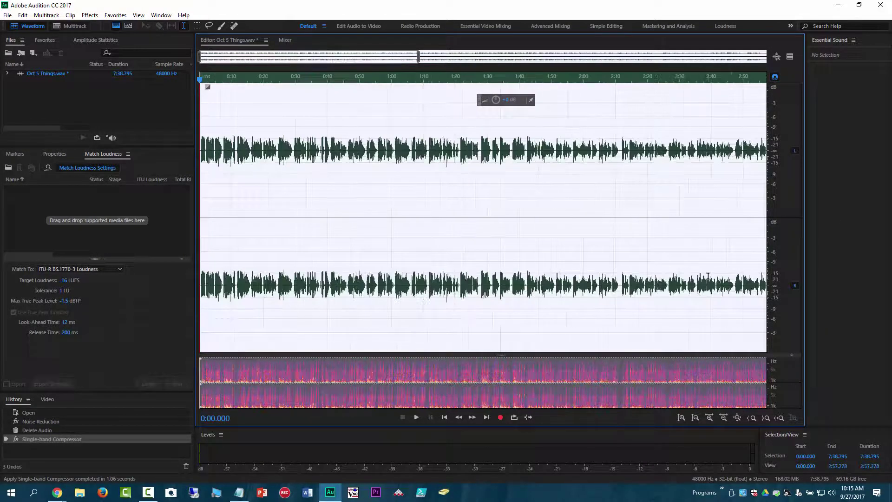
pyautogui.click(681, 418)
pyautogui.click(680, 418)
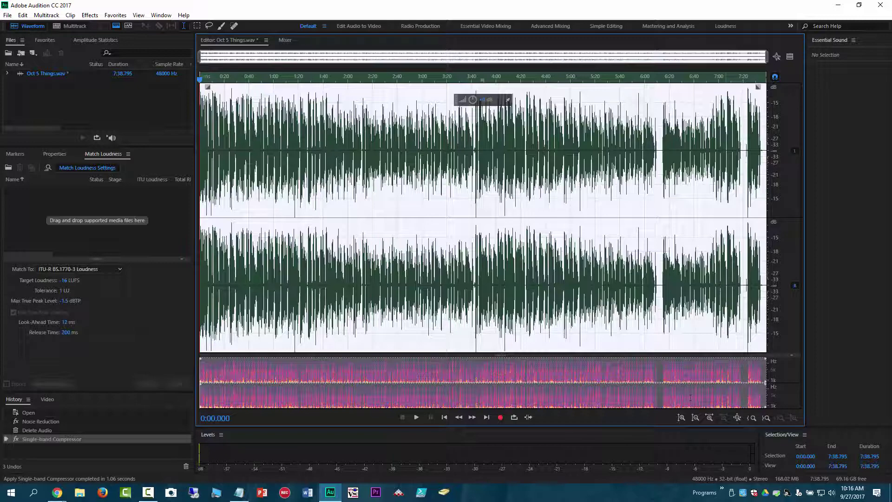
pyautogui.click(695, 418)
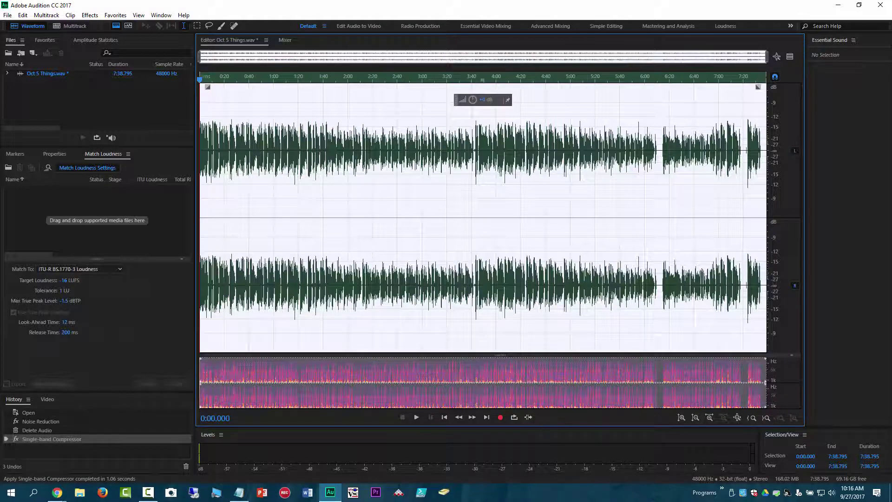
pyautogui.click(587, 274)
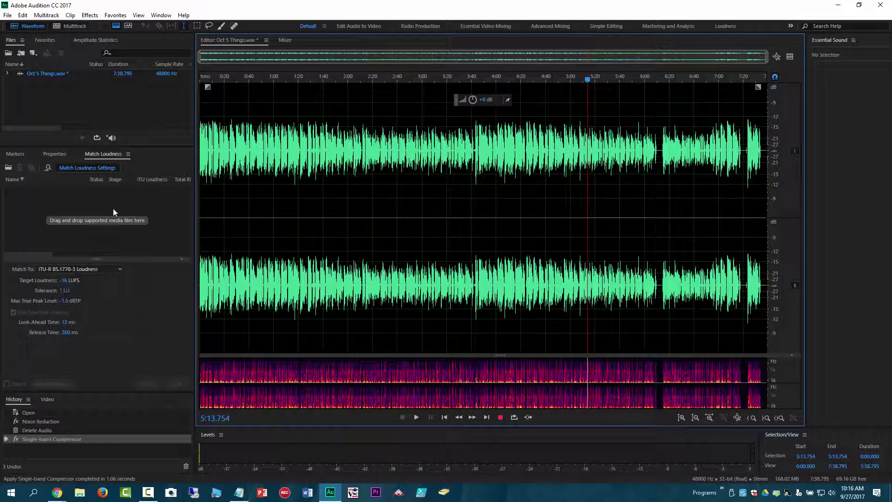
# - Place the playhead at 1:55.732 in the waveform
pyautogui.click(342, 235)
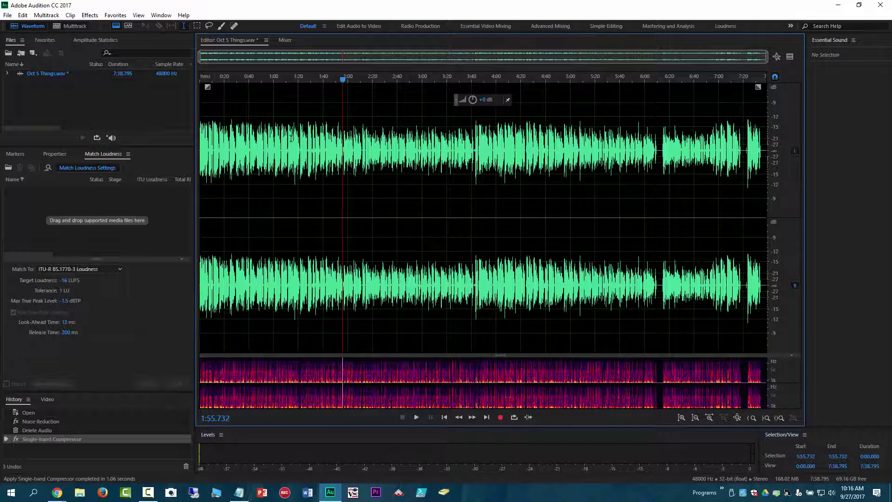
# - Scan Amplitude Statistics to read the ITU-R loudness of about -27.57 LUFS, then return to Files
pyautogui.click(94, 41)
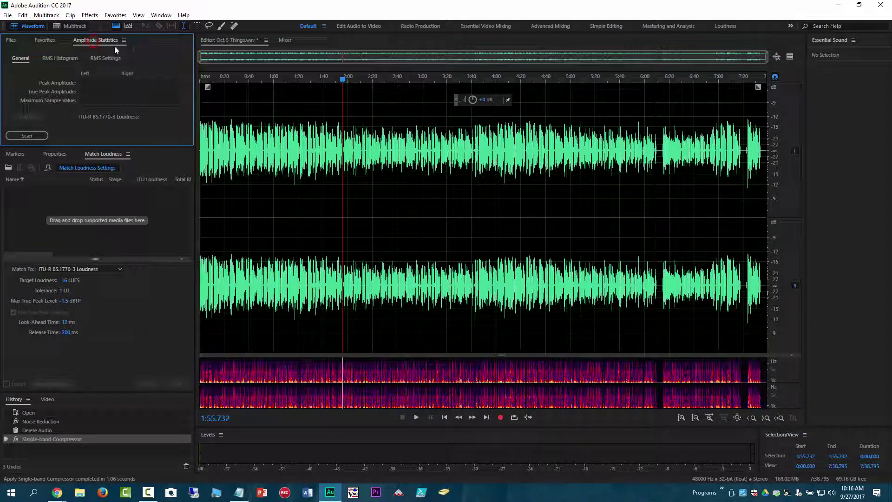
pyautogui.click(35, 134)
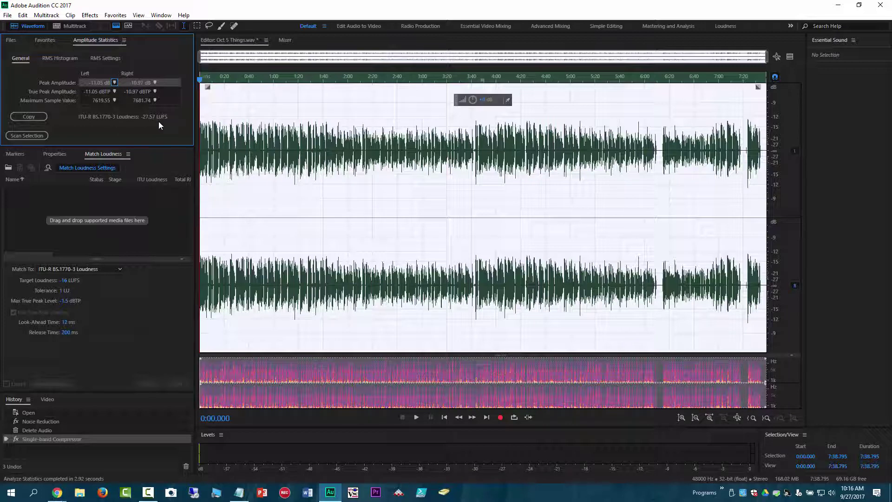
pyautogui.click(11, 40)
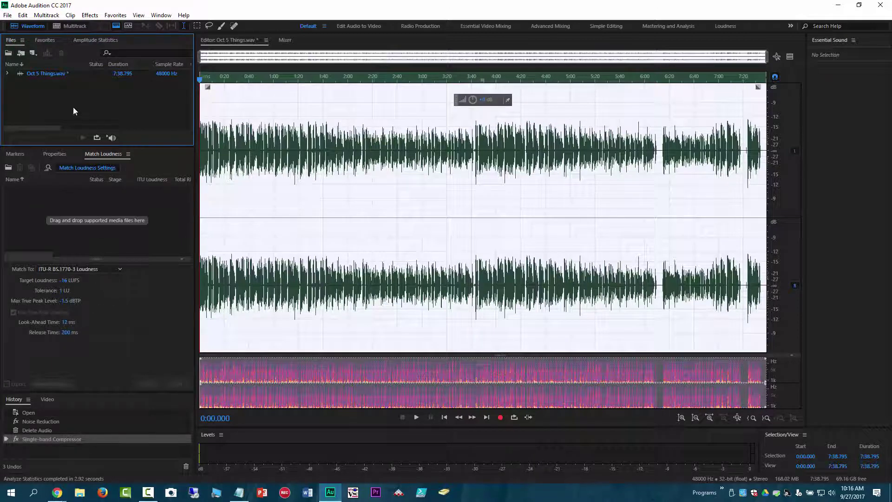
# - Add Oct 5 Things.wav to the Match Loudness panel and run it to reach -16 LUFS
pyautogui.click(53, 74)
pyautogui.click(360, 207)
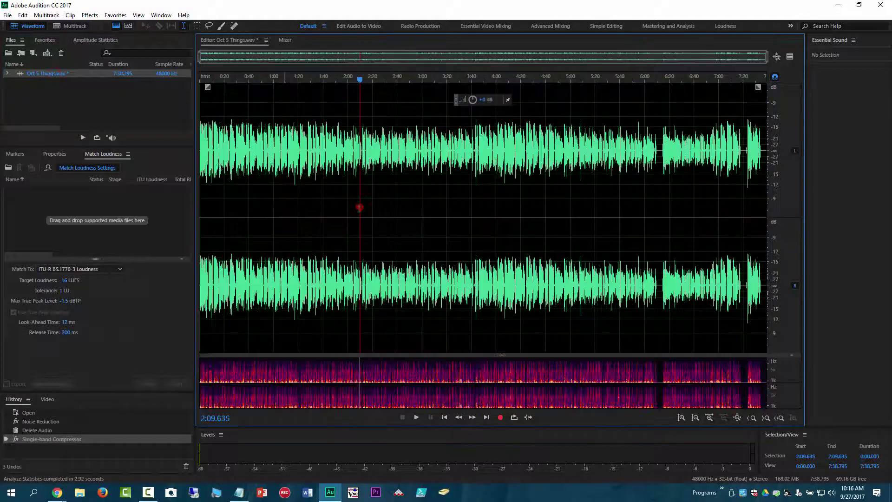
pyautogui.click(69, 76)
pyautogui.moveTo(49, 74); pyautogui.dragTo(74, 210)
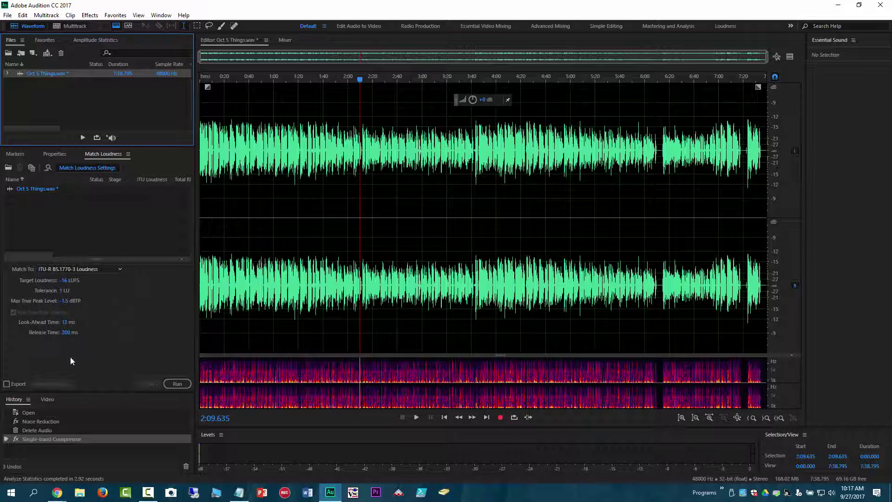
pyautogui.click(178, 384)
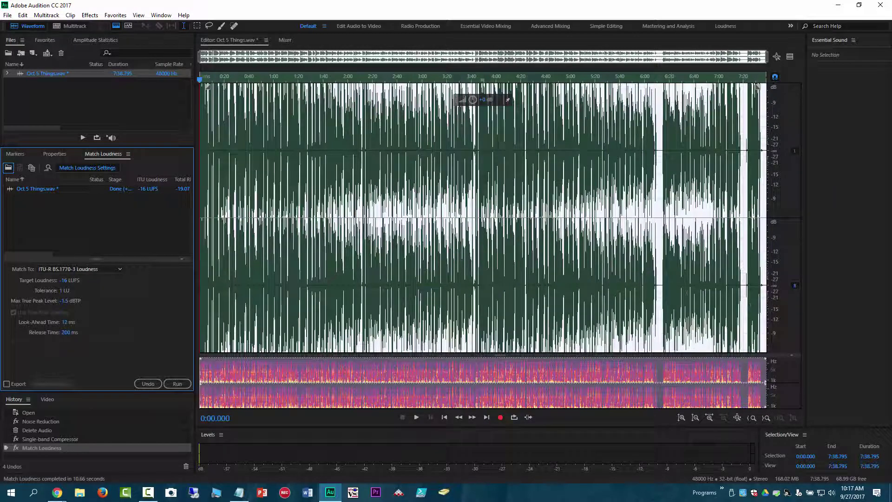
# - Zoom in on amplitude to view the new levels and play the podcast from the start
pyautogui.click(681, 417)
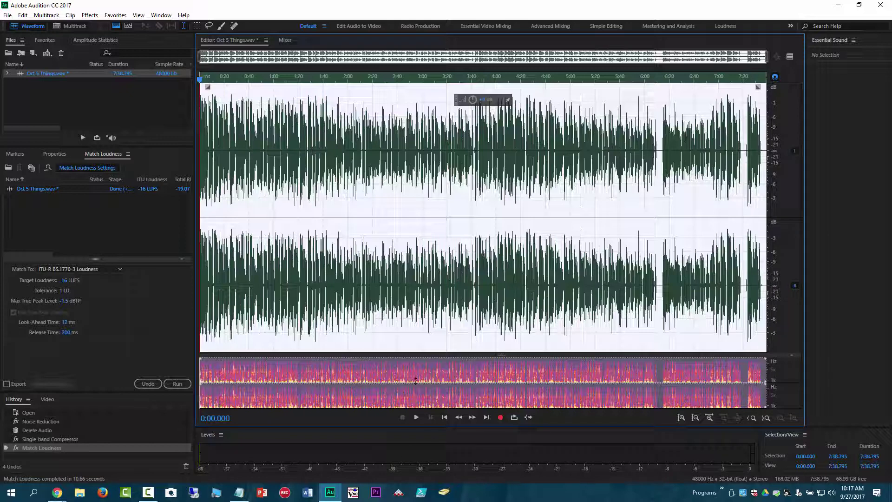
pyautogui.click(416, 417)
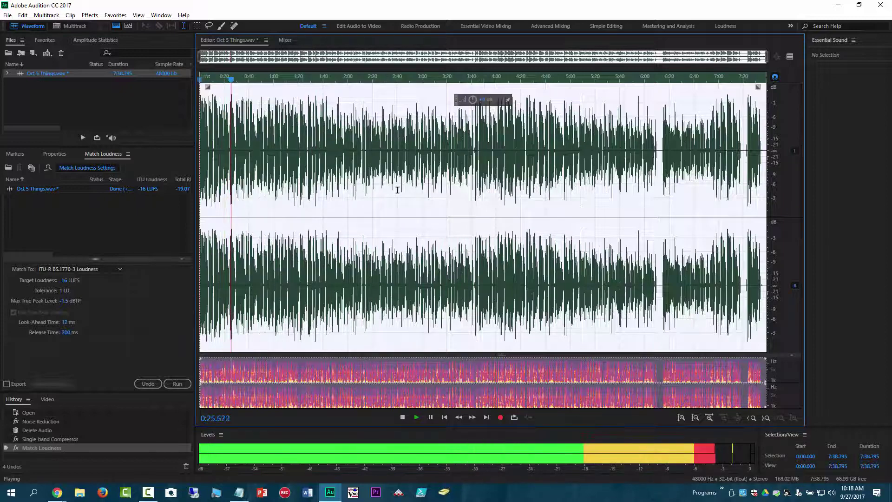
pyautogui.click(90, 14)
pyautogui.moveTo(92, 132)
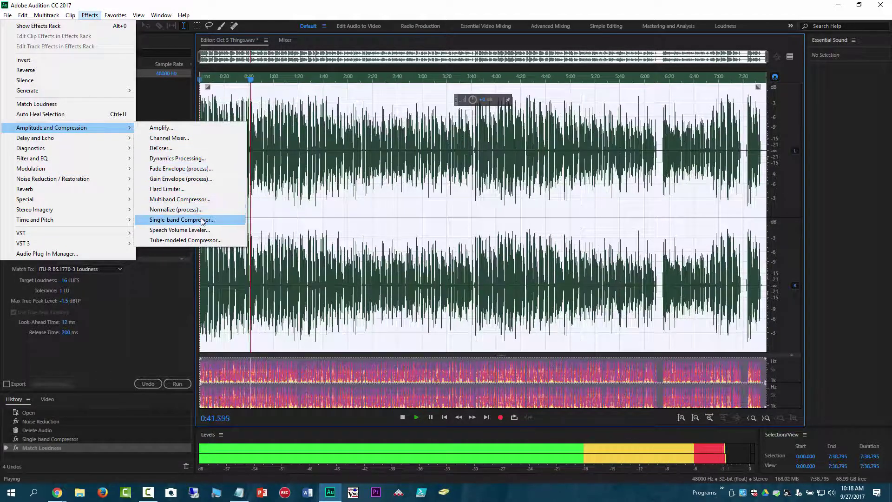
pyautogui.click(186, 158)
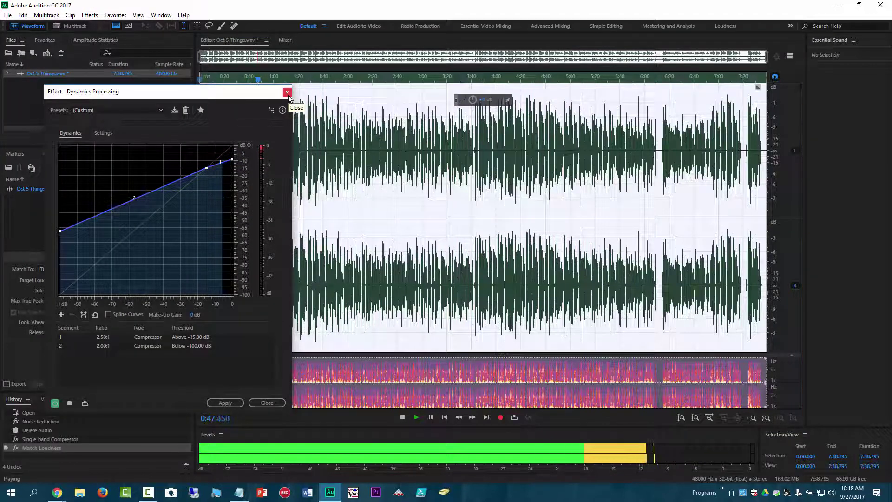
pyautogui.click(288, 93)
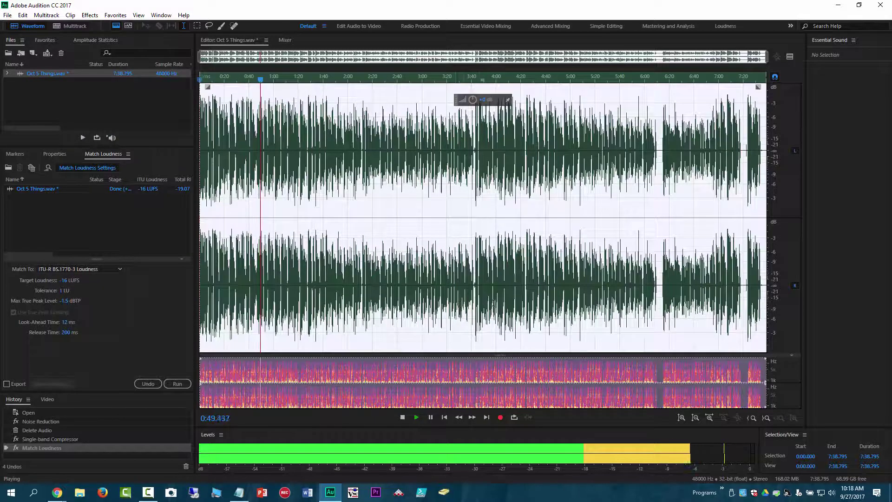
# - Stop playback, return the playhead to 0:00, and save Oct 5 Things.wav
pyautogui.press('space')
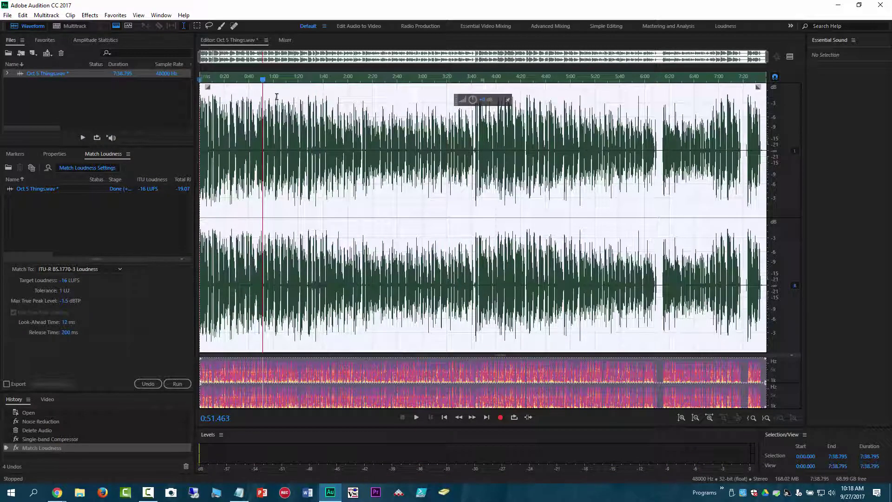
pyautogui.moveTo(262, 79); pyautogui.dragTo(186, 86)
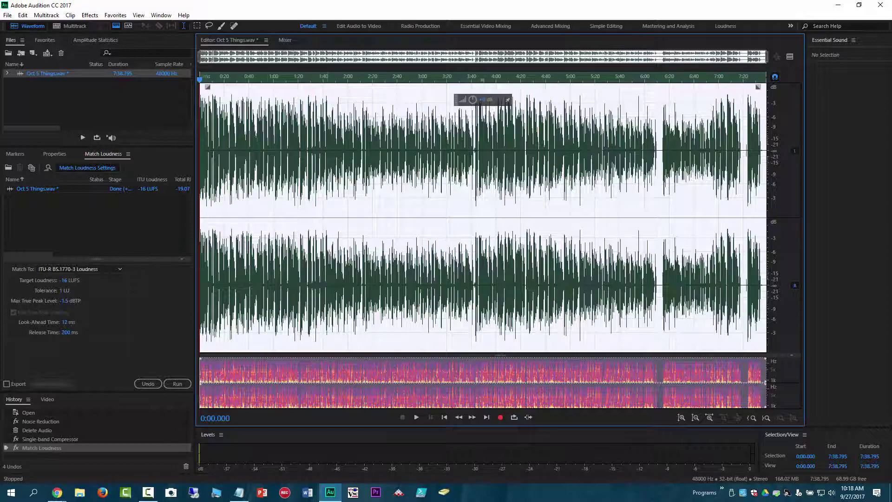
pyautogui.click(7, 15)
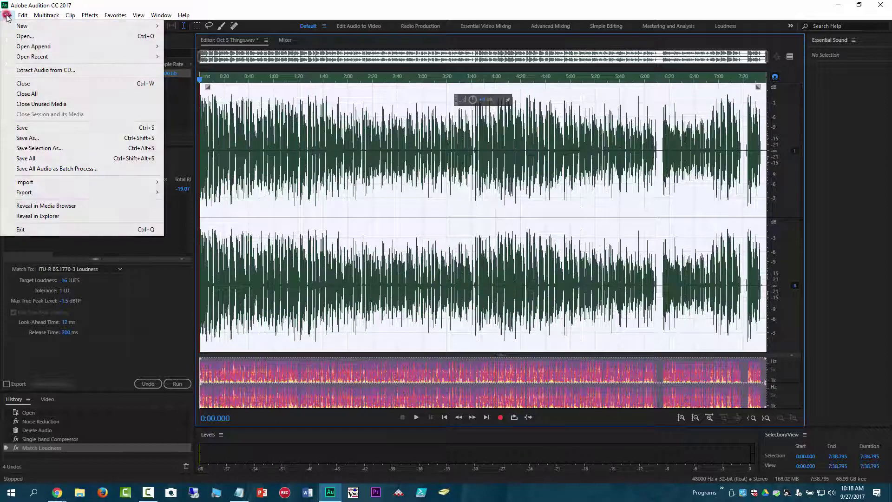
pyautogui.click(41, 130)
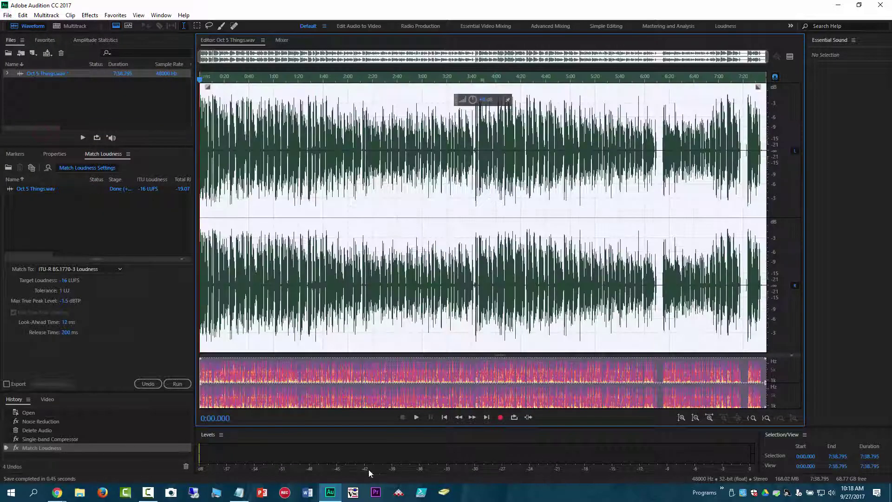